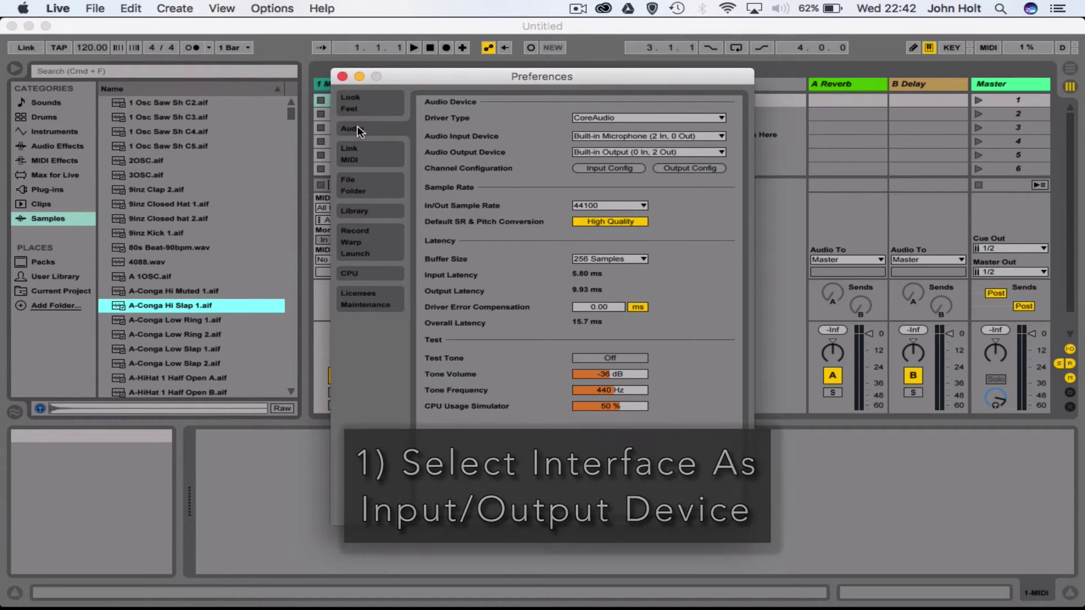
Step: Set both the audio input and output devices to Scarlett 2i2 USB, then close the preferences
{"action": "left_click", "coordinate": [597, 135]}
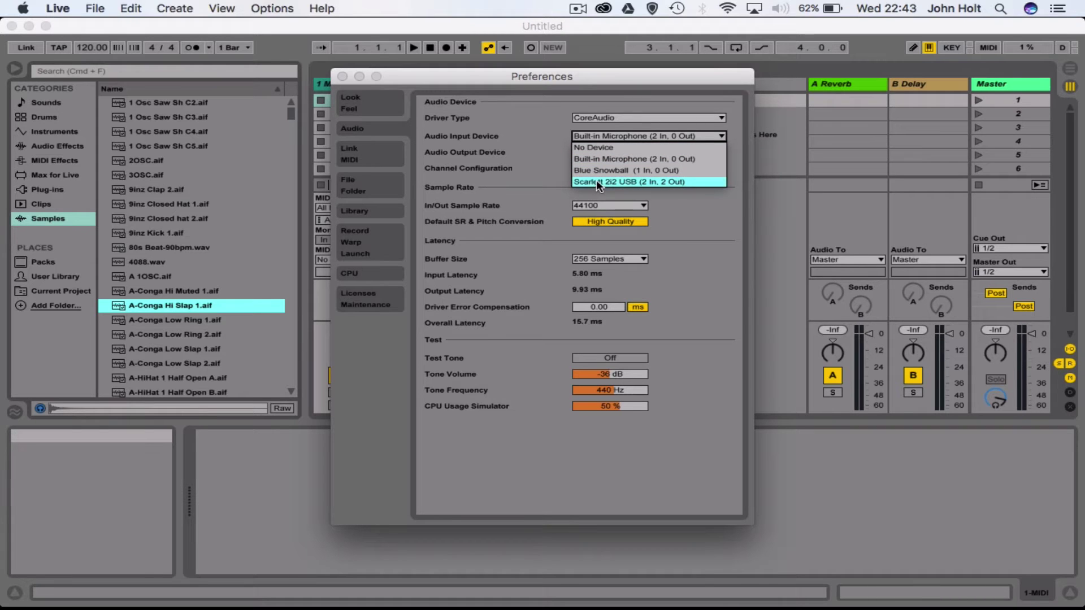
{"action": "left_click", "coordinate": [629, 177]}
{"action": "left_click", "coordinate": [619, 151]}
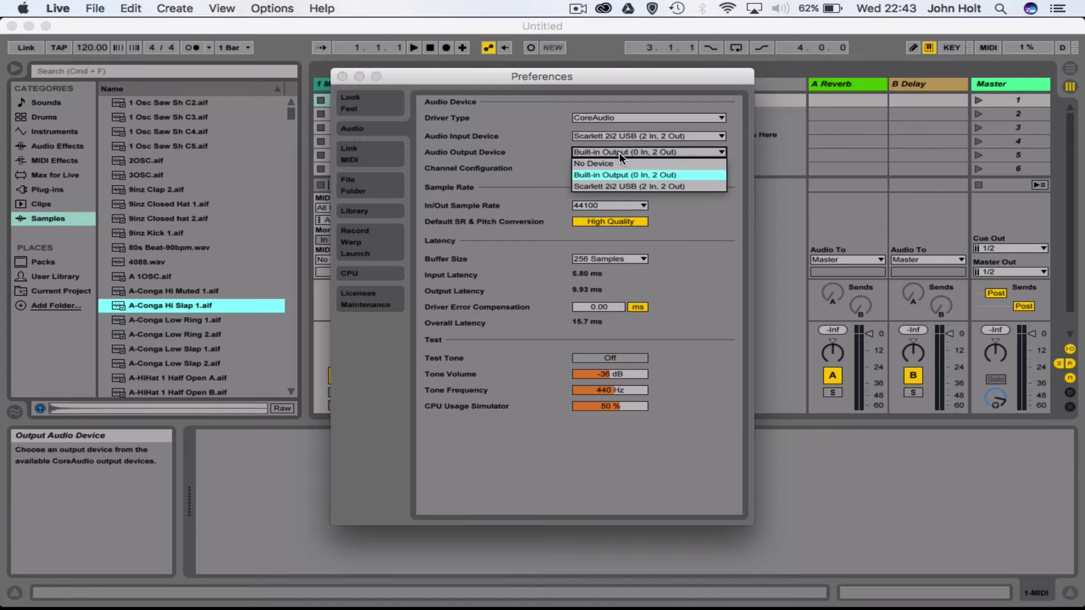
{"action": "left_click", "coordinate": [603, 185]}
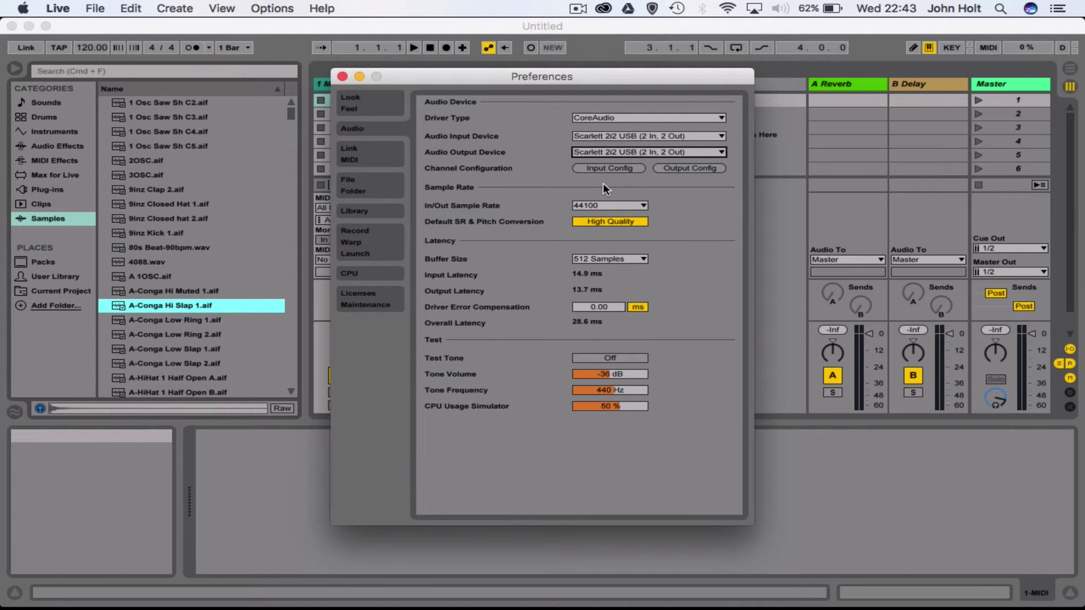
{"action": "left_click", "coordinate": [340, 77]}
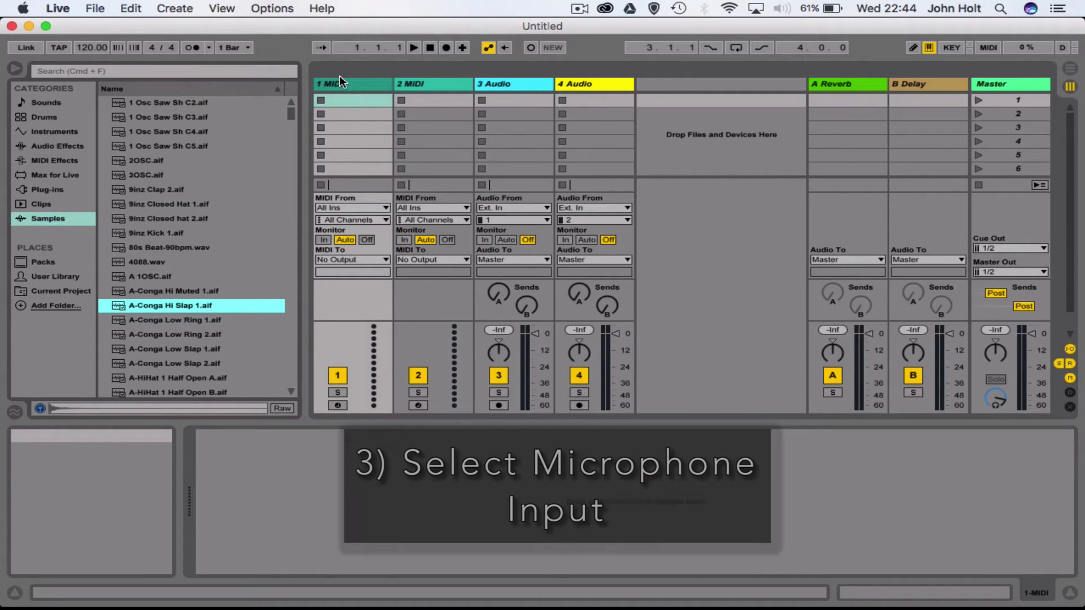
Step: Choose external input channel 1 as the source for the 3 Audio track
{"action": "left_click", "coordinate": [497, 84]}
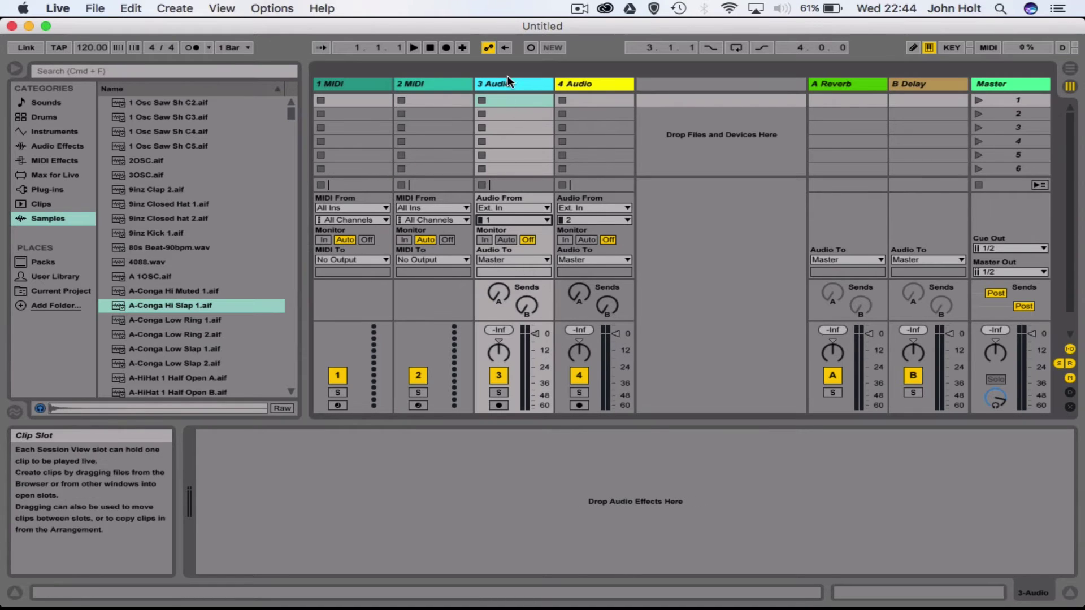
{"action": "left_click", "coordinate": [517, 220]}
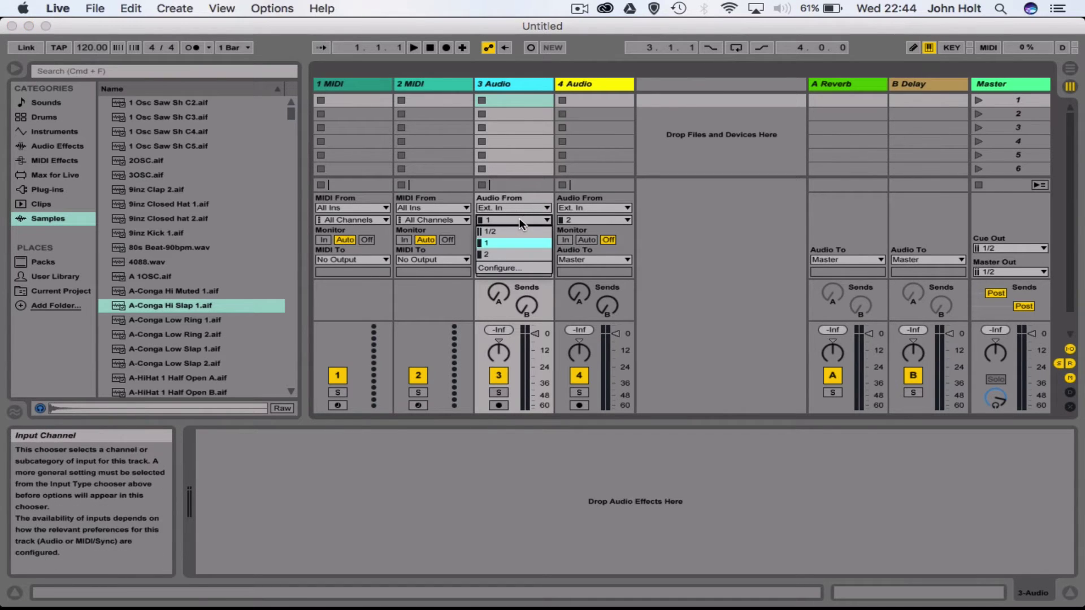
{"action": "left_click", "coordinate": [499, 244]}
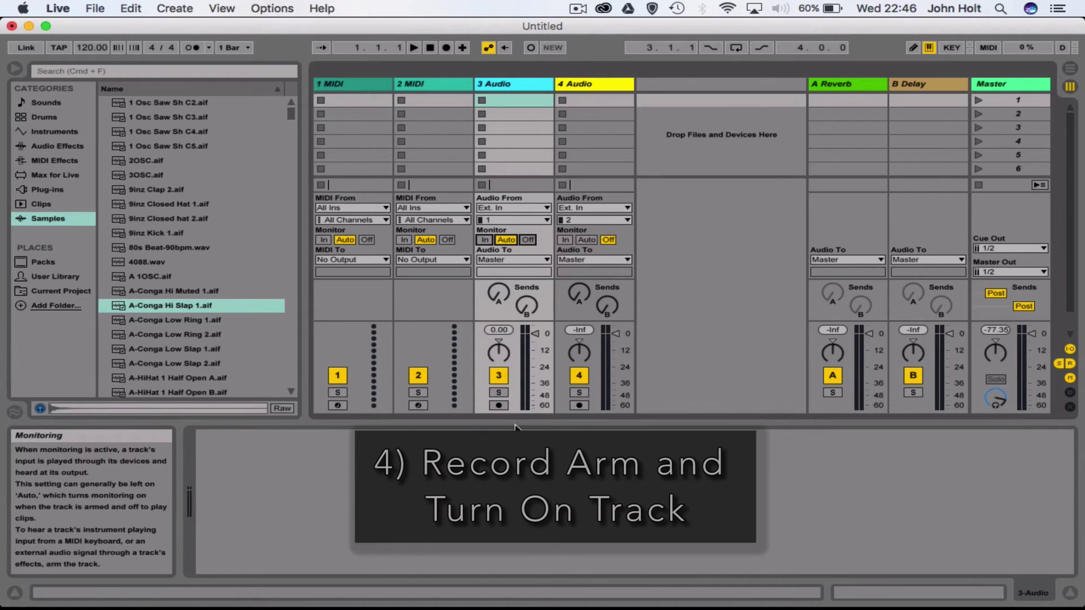
Step: Arm the 3 Audio track, record a clip of a few bars into its first slot, and stop playback
{"action": "left_click", "coordinate": [499, 406]}
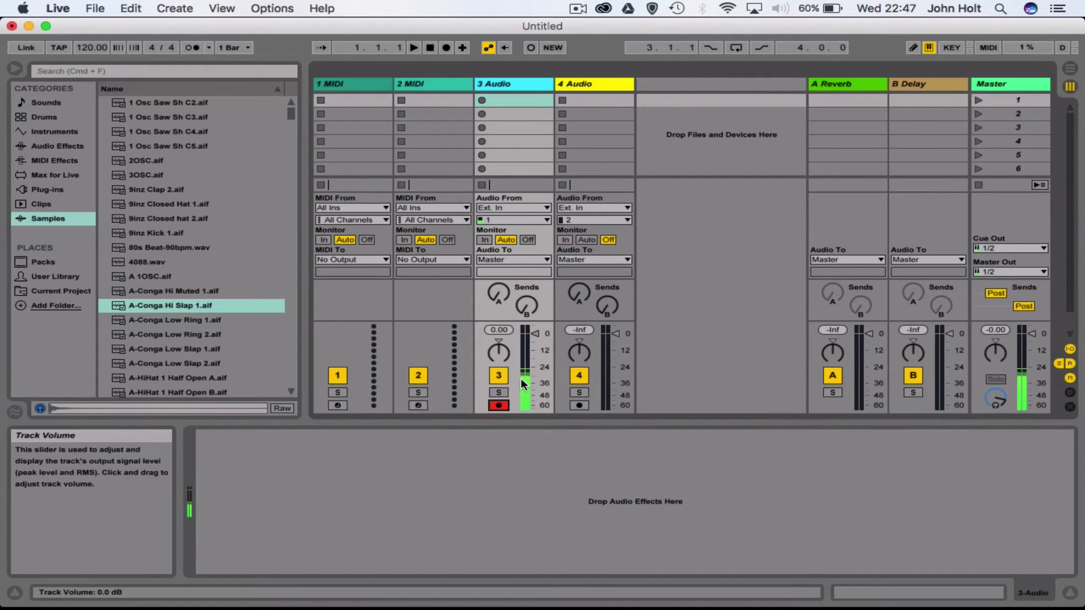
{"action": "left_click", "coordinate": [482, 100]}
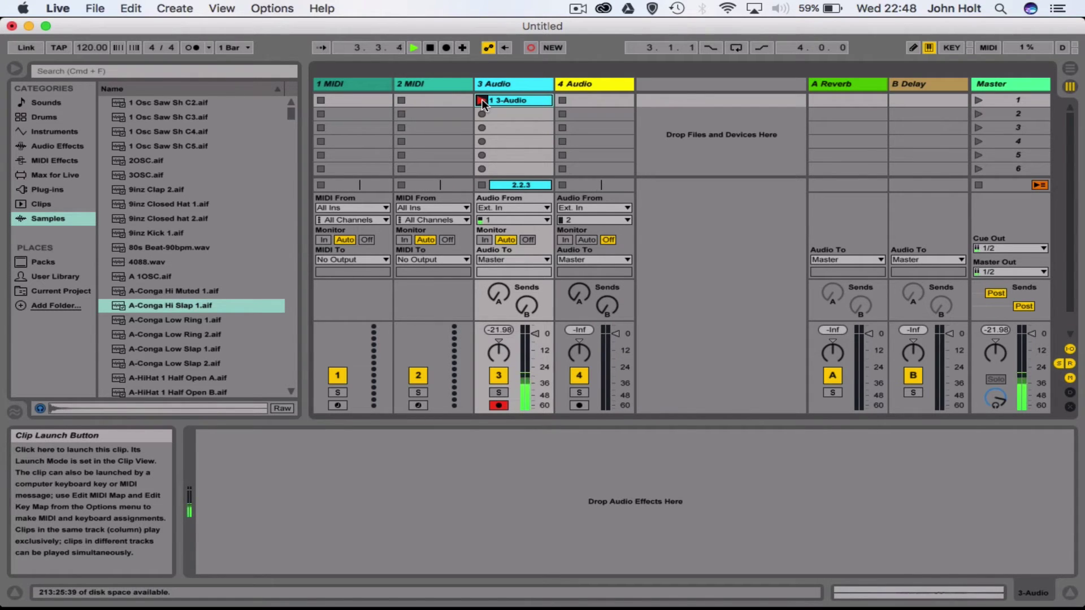
{"action": "left_click", "coordinate": [482, 101]}
{"action": "left_click", "coordinate": [429, 49]}
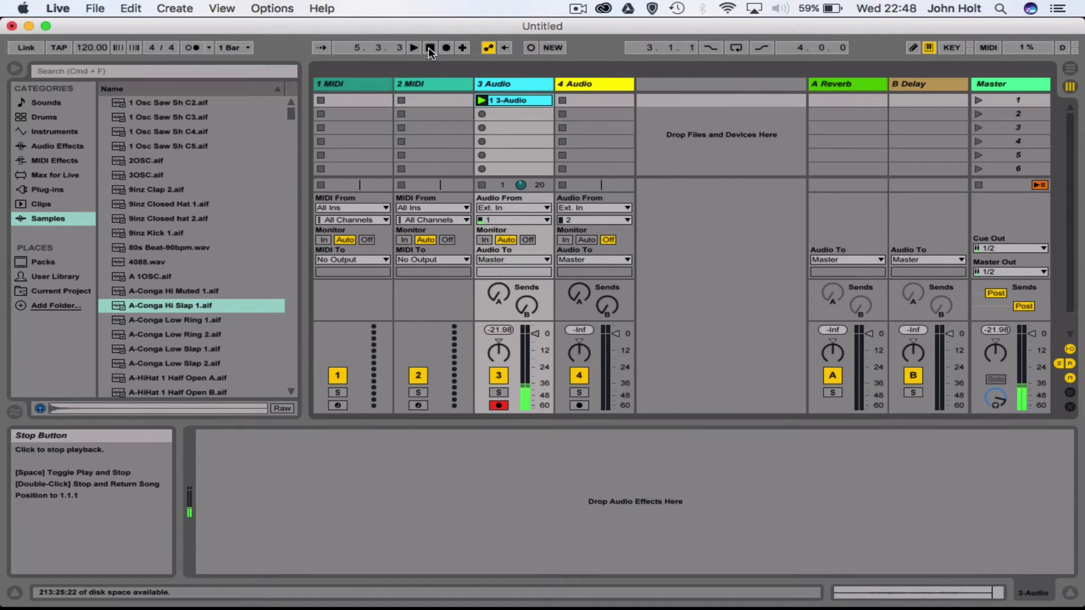
Step: Open the recorded clip's waveform, disarm the 3 Audio track, and play the clip back before stopping
{"action": "double_click", "coordinate": [533, 99]}
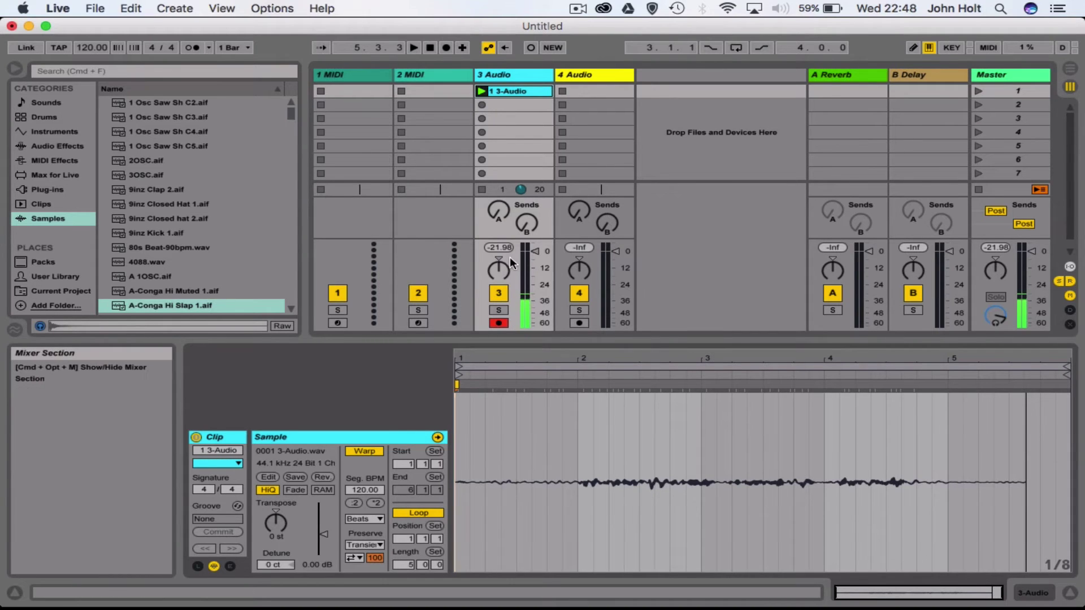
{"action": "left_click", "coordinate": [501, 323]}
{"action": "left_click", "coordinate": [481, 91]}
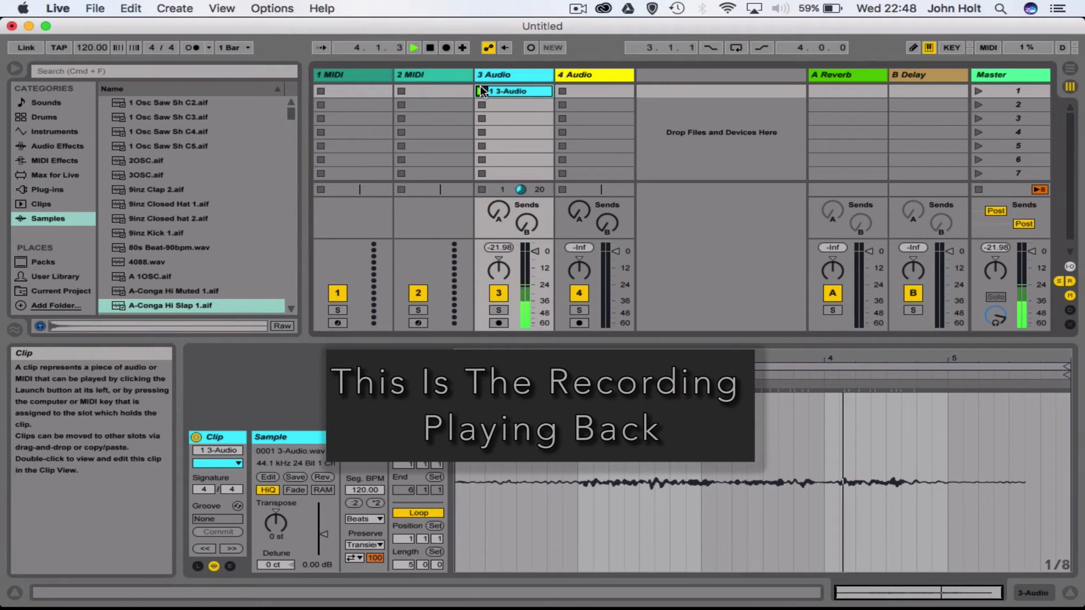
{"action": "key", "text": "space"}
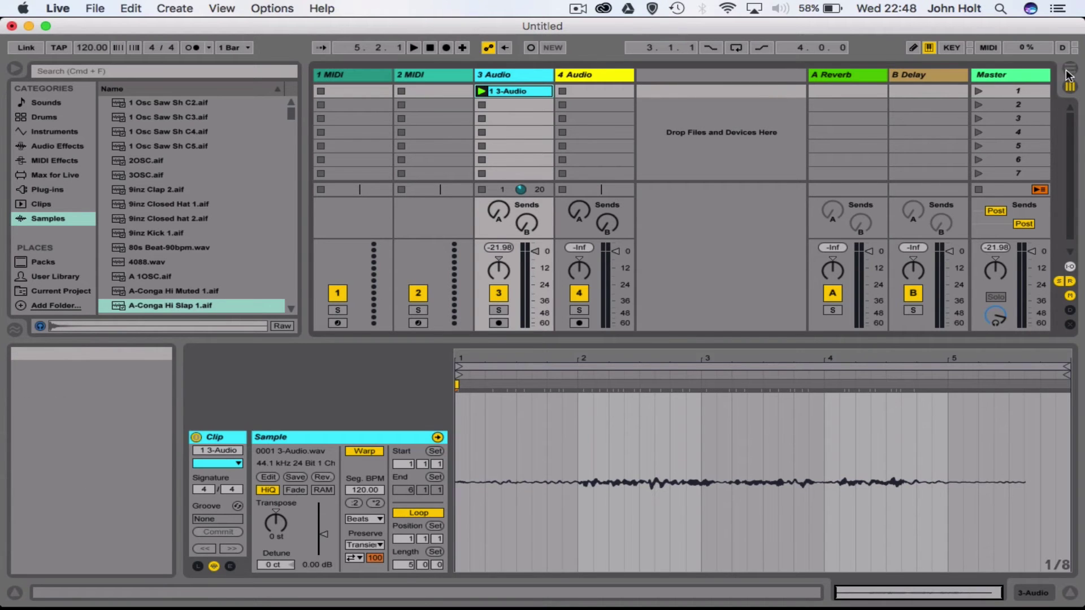
Step: Switch to Arrangement View, return playback to the arrangement, and hide the browser and clip detail area to enlarge the timeline
{"action": "key", "text": "Tab"}
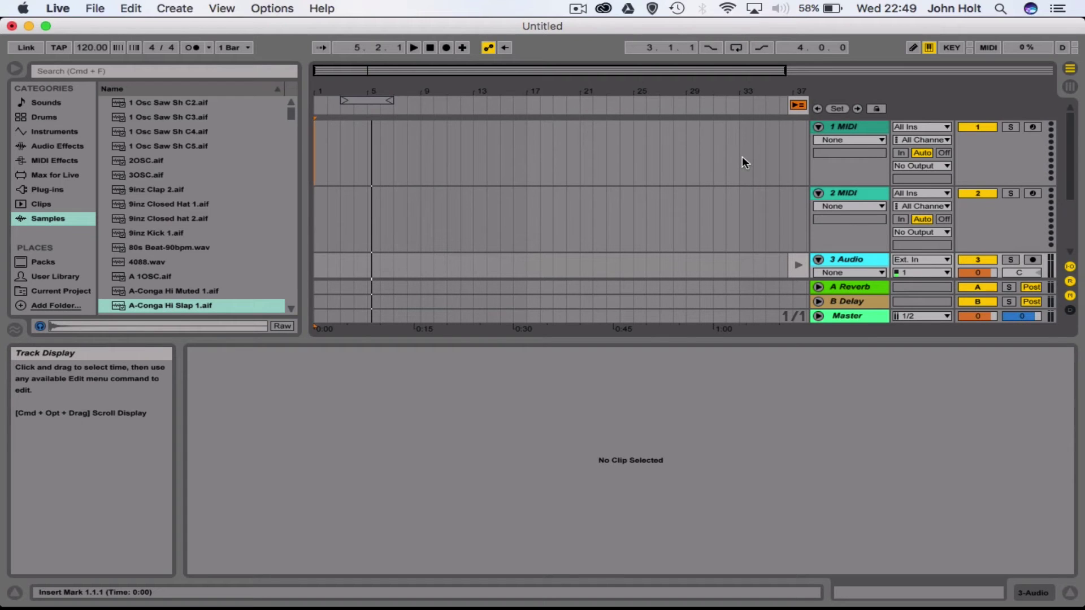
{"action": "key", "text": "super+t"}
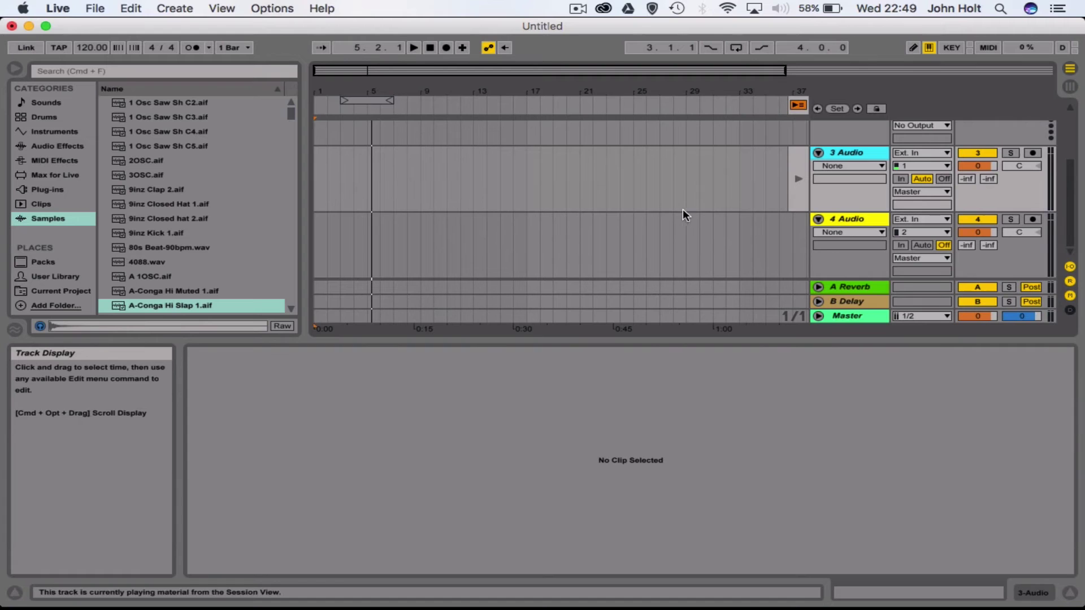
{"action": "left_click", "coordinate": [798, 104]}
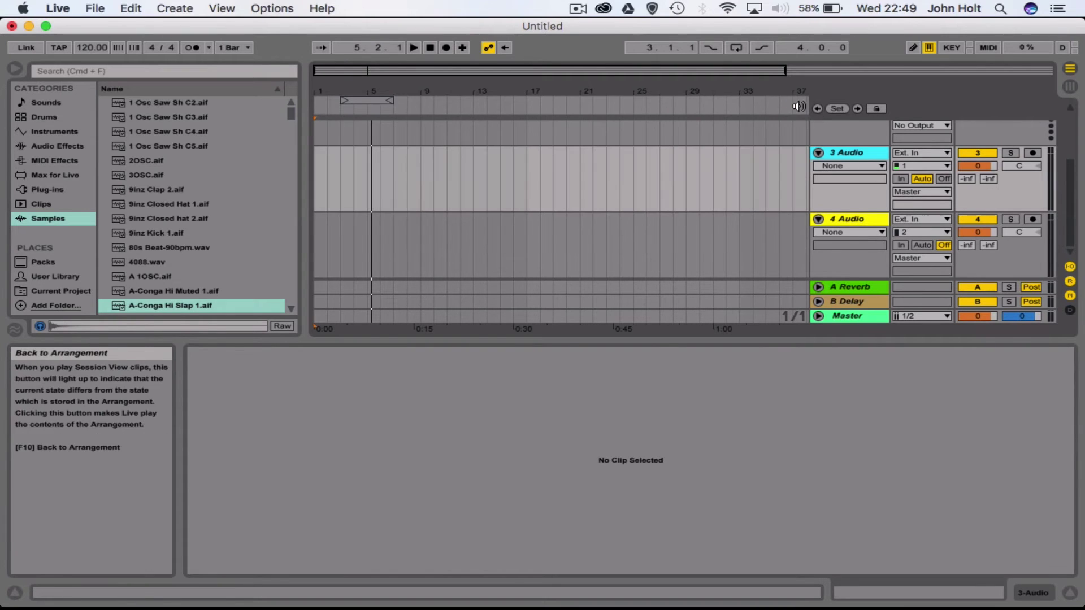
{"action": "left_click", "coordinate": [15, 69]}
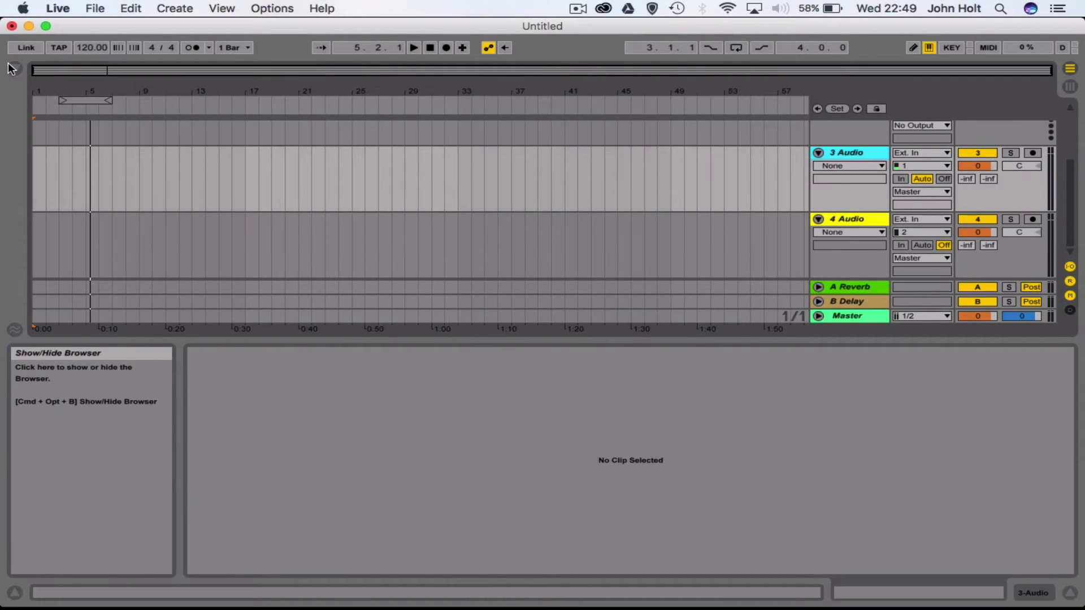
{"action": "left_click", "coordinate": [1070, 593]}
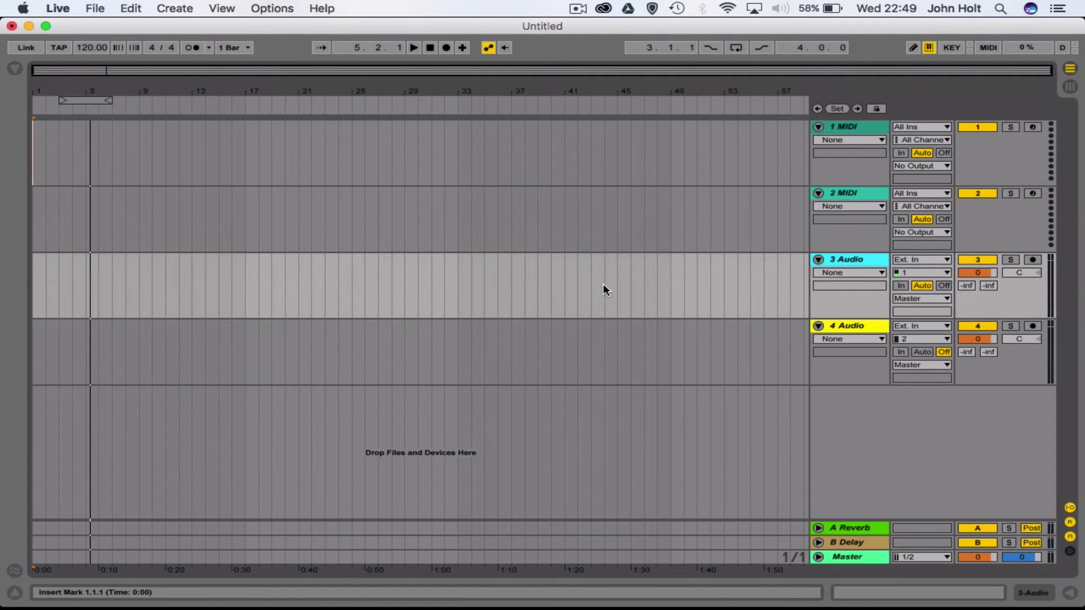
Step: Record about four bars from the arrangement's start on the armed 3 Audio track, then stop recording
{"action": "left_click_drag", "start_coordinate": [74, 124], "coordinate": [43, 126]}
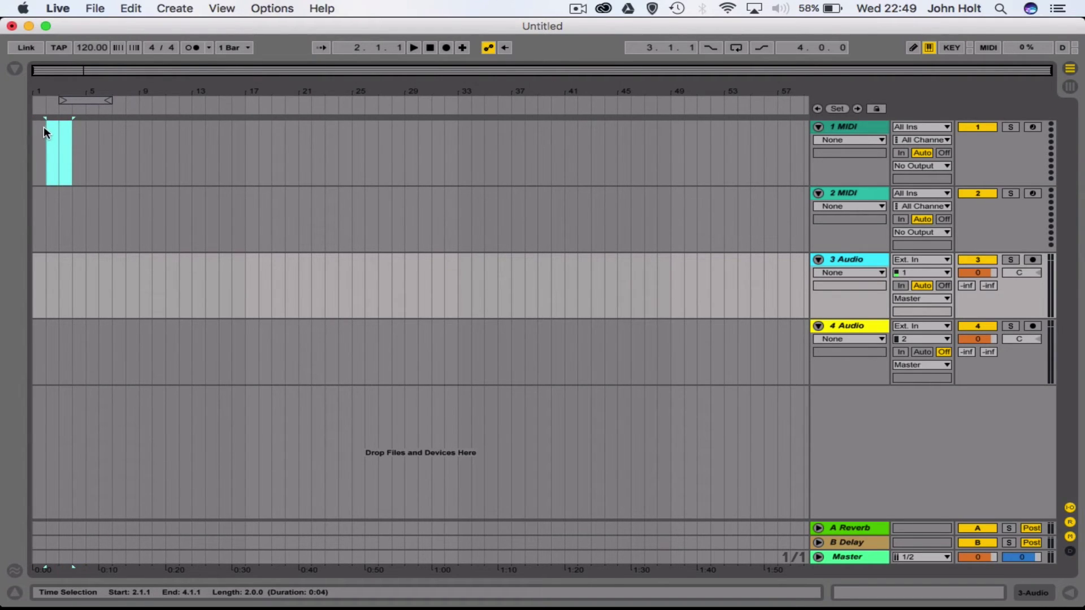
{"action": "left_click", "coordinate": [32, 123]}
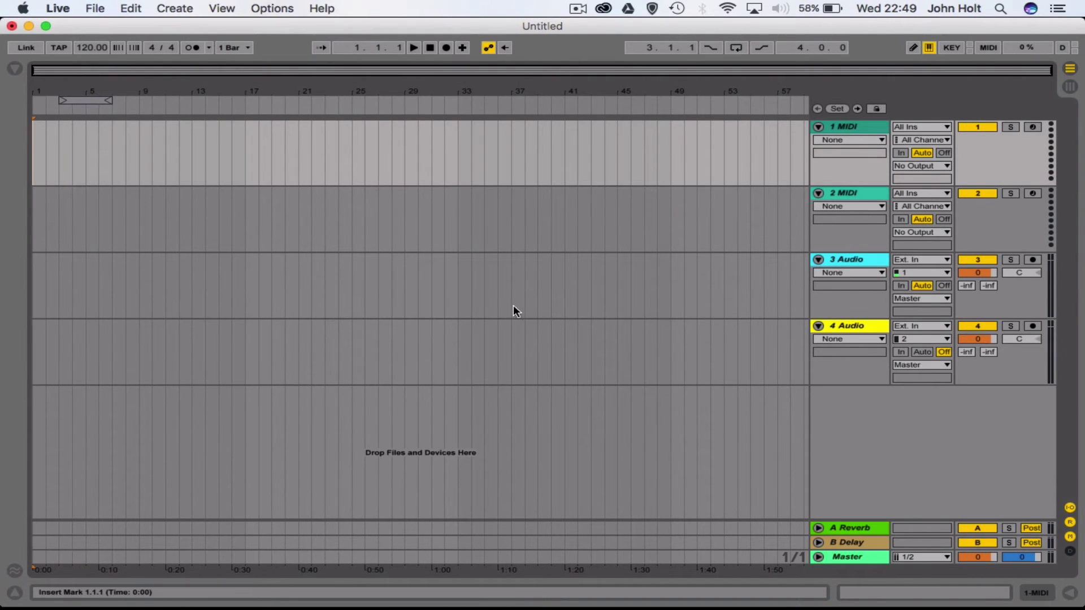
{"action": "left_click", "coordinate": [1033, 260]}
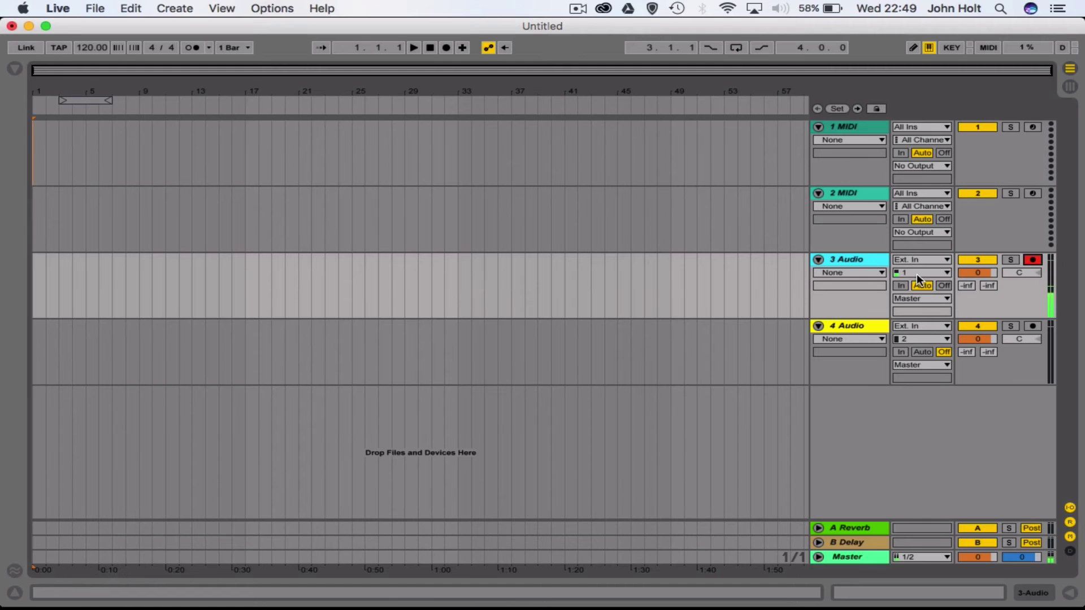
{"action": "left_click", "coordinate": [446, 47]}
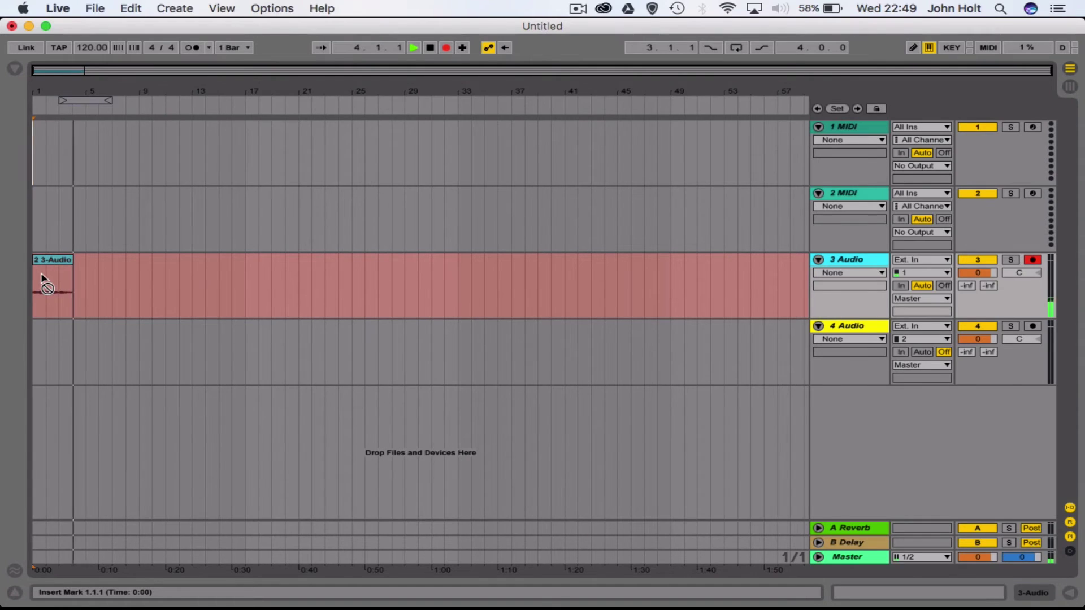
{"action": "left_click", "coordinate": [430, 50]}
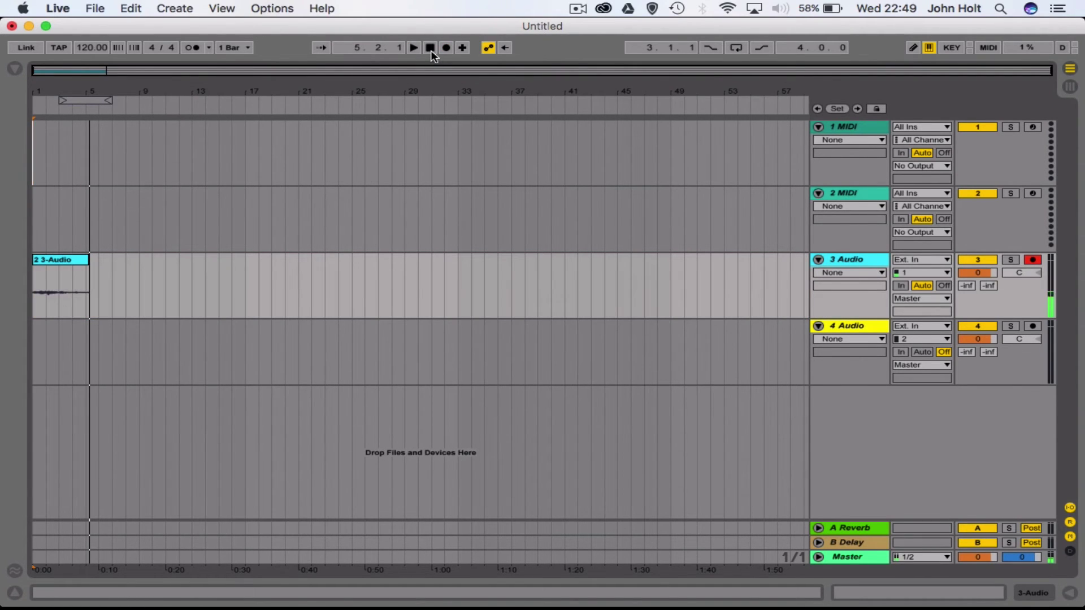
{"action": "left_click", "coordinate": [430, 49]}
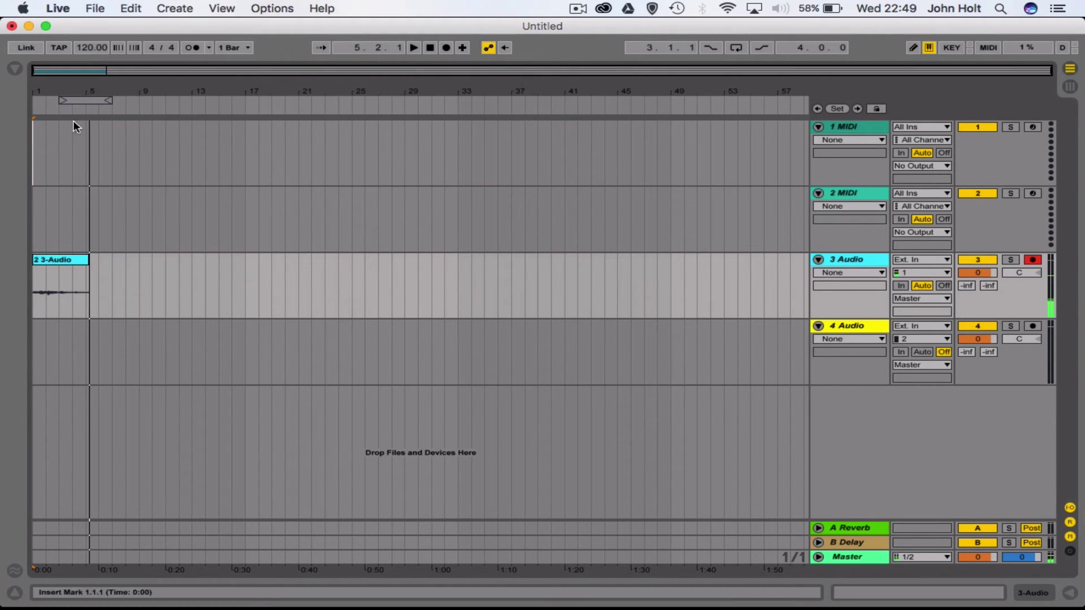
Step: Play the new arrangement recording from the beginning of the timeline, then stop it
{"action": "left_click_drag", "start_coordinate": [39, 124], "coordinate": [42, 133]}
{"action": "left_click", "coordinate": [32, 134]}
{"action": "key", "text": "space"}
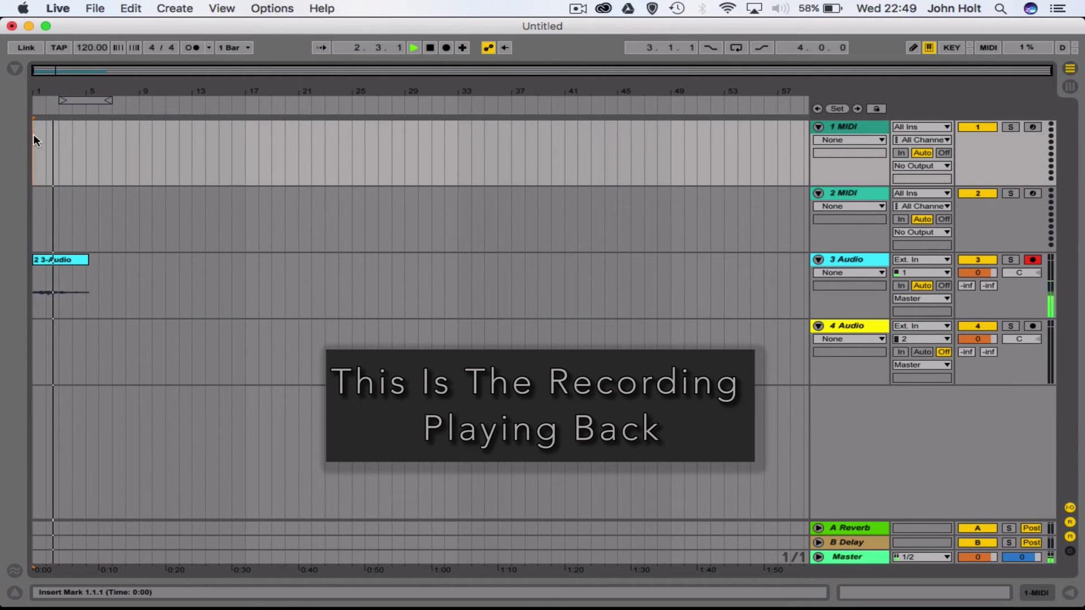
{"action": "key", "text": "space"}
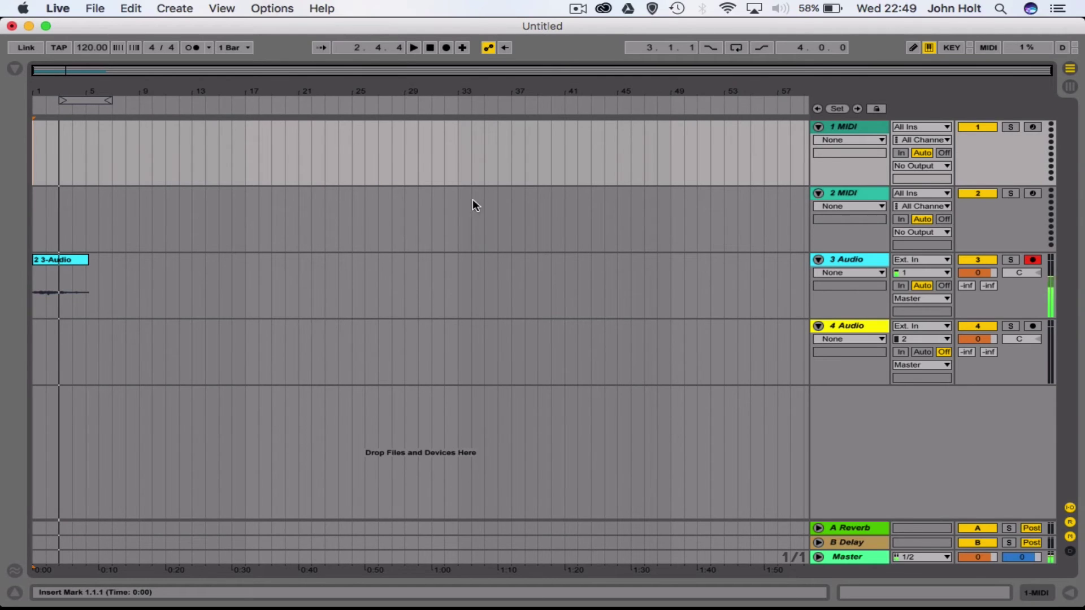
Step: Return to Session View, play and stop the first clip on the 3 Audio track, and disarm the track
{"action": "left_click", "coordinate": [1073, 89]}
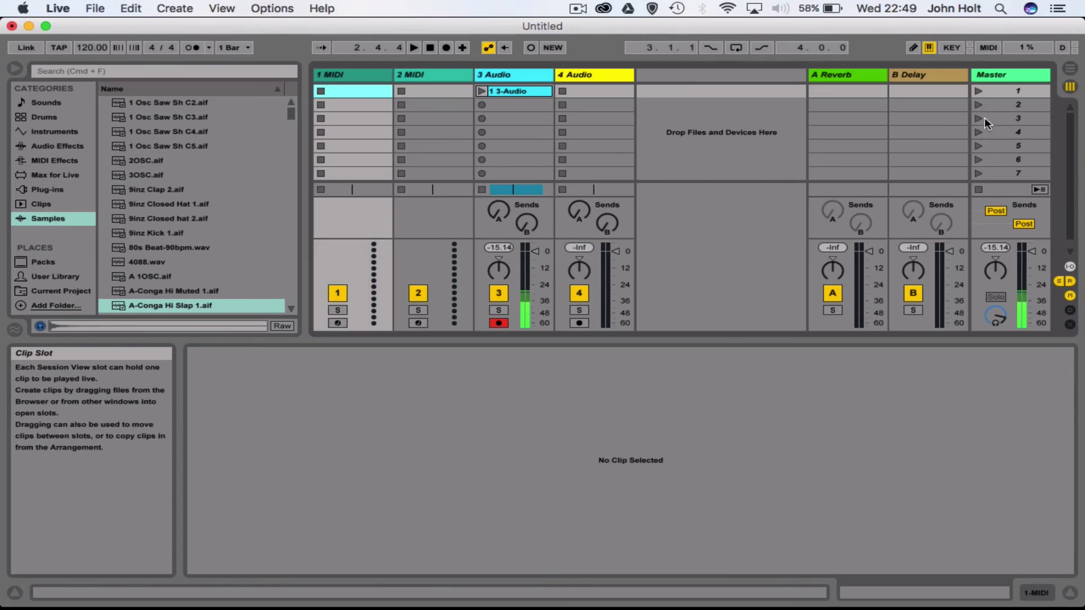
{"action": "left_click", "coordinate": [481, 91]}
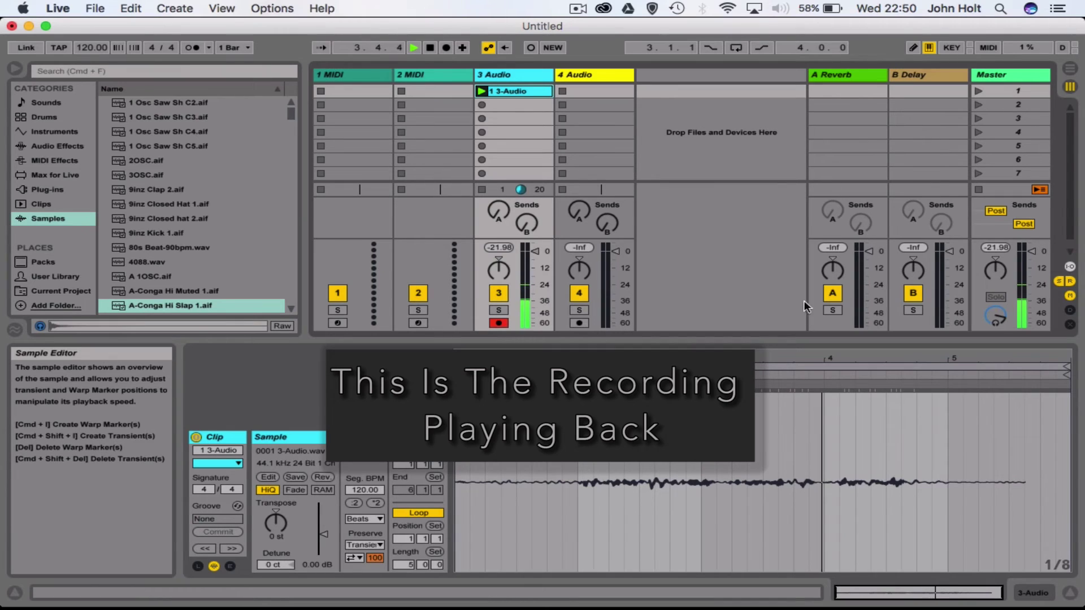
{"action": "left_click", "coordinate": [430, 48]}
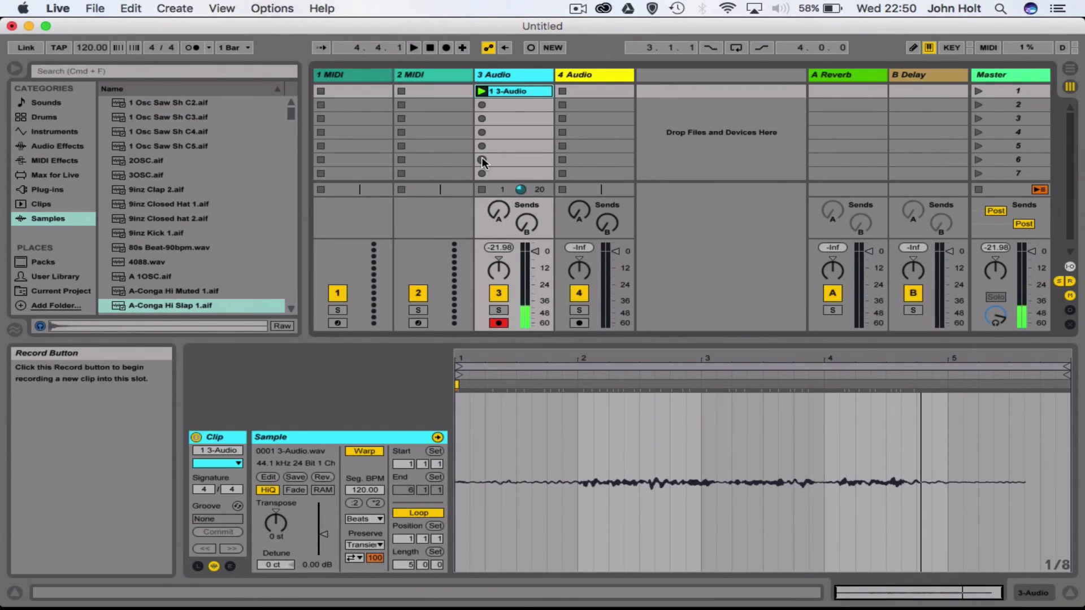
{"action": "left_click", "coordinate": [497, 323]}
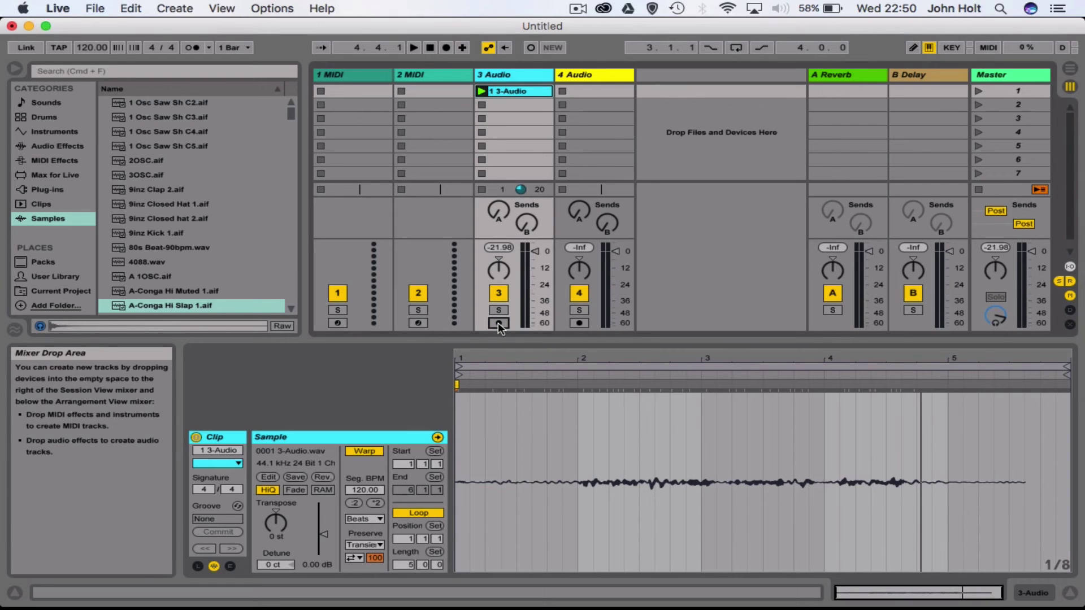